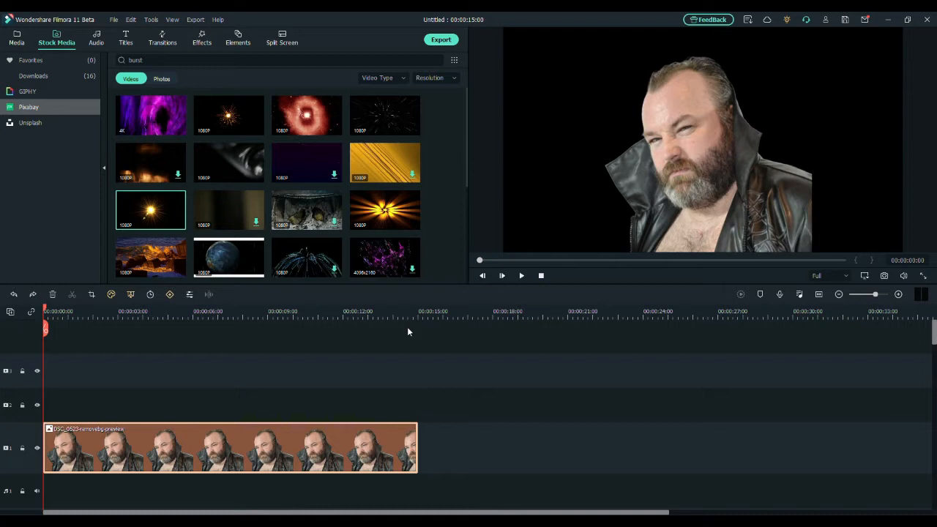
# Add the golden radiating burst video to the second video track, aligned with the portrait clip at the timeline start
pyautogui.moveTo(386, 214)
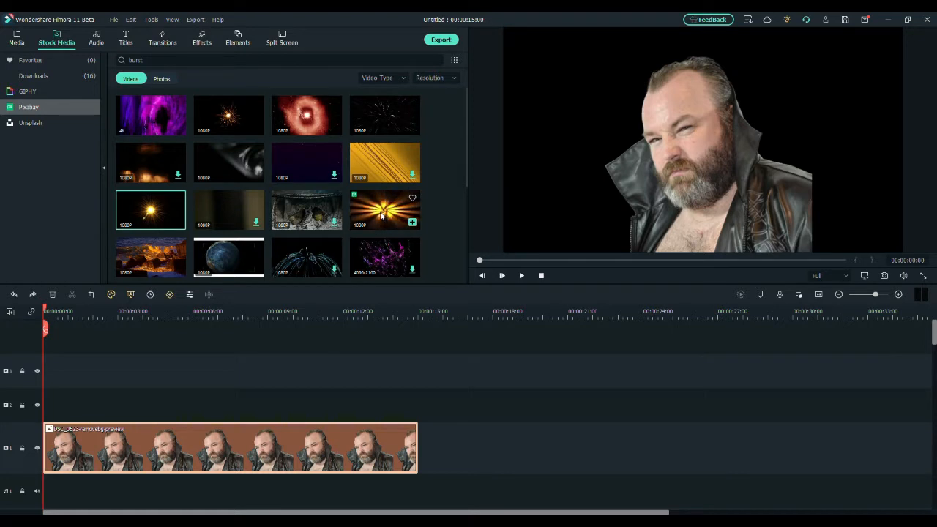
pyautogui.moveTo(387, 215); pyautogui.dragTo(438, 391)
pyautogui.moveTo(599, 404); pyautogui.dragTo(205, 393)
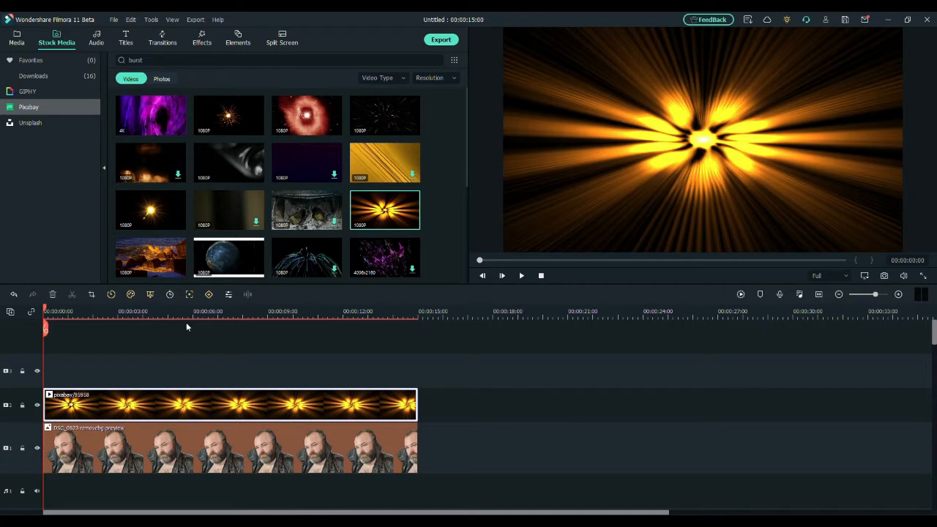
# Set the burst clip's blending mode to Multiply and play back the blended result
pyautogui.doubleClick(199, 401)
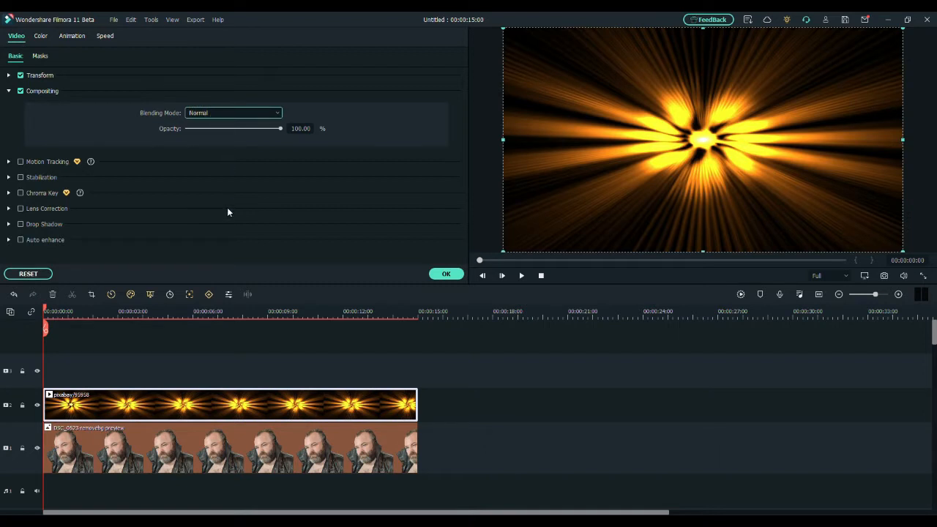
pyautogui.click(230, 150)
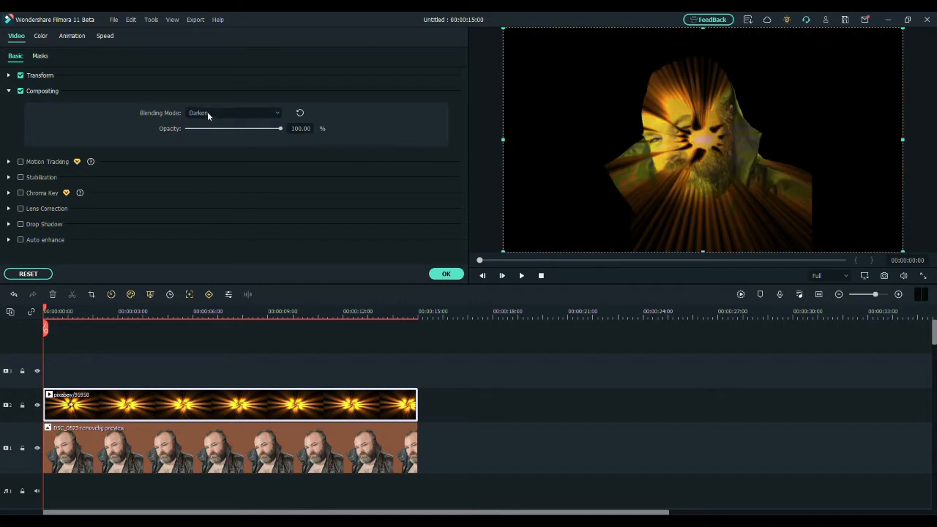
pyautogui.press('Down')
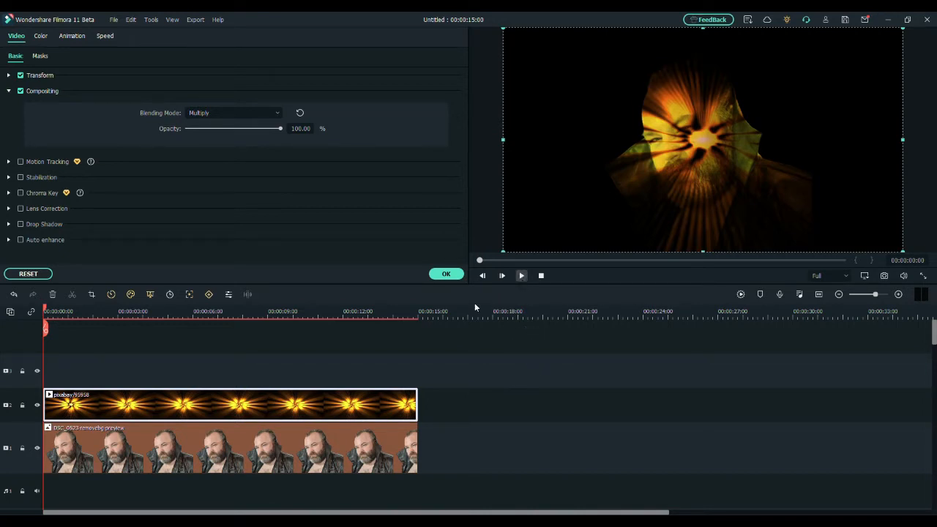
pyautogui.click(526, 279)
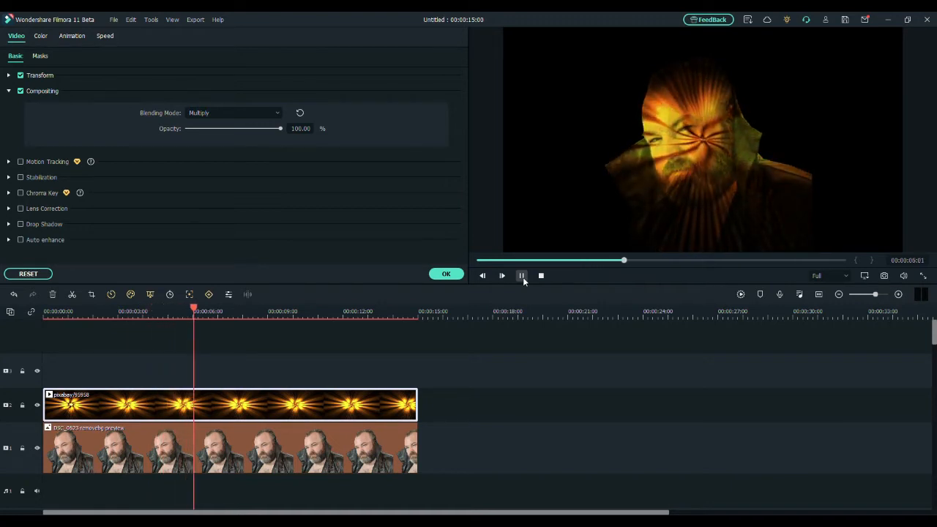
pyautogui.click(522, 276)
# Offset the burst clip from the timeline start and shift the uncovered portrait slightly to the right within the frame
pyautogui.moveTo(291, 407); pyautogui.dragTo(334, 407)
pyautogui.click(279, 456)
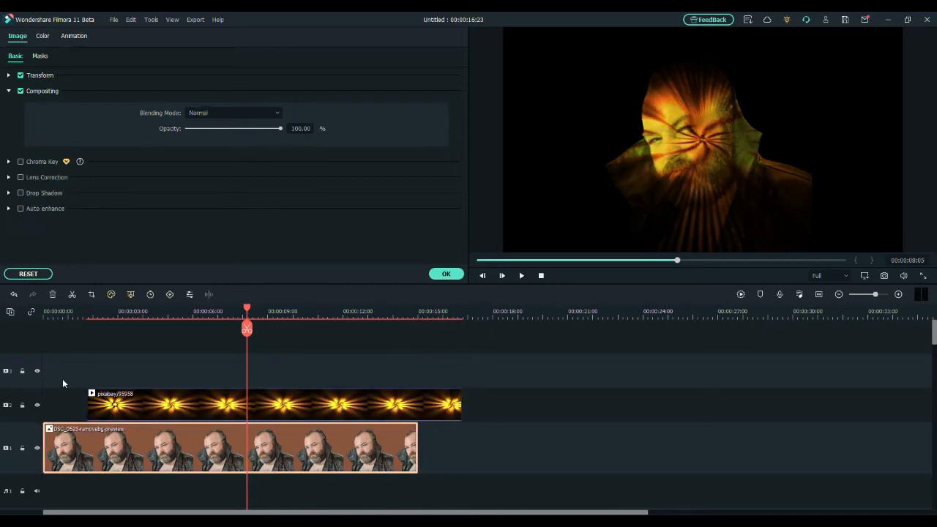
pyautogui.click(64, 442)
pyautogui.moveTo(741, 215); pyautogui.dragTo(774, 215)
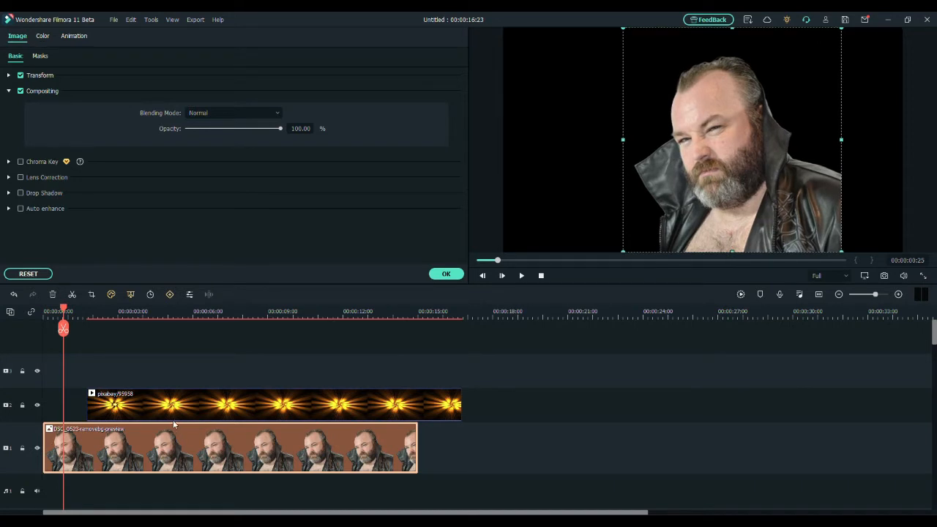
# Check the blend over the shifted portrait at about 4 seconds and move the burst clip back to the timeline start
pyautogui.moveTo(66, 309); pyautogui.dragTo(117, 312)
pyautogui.click(144, 311)
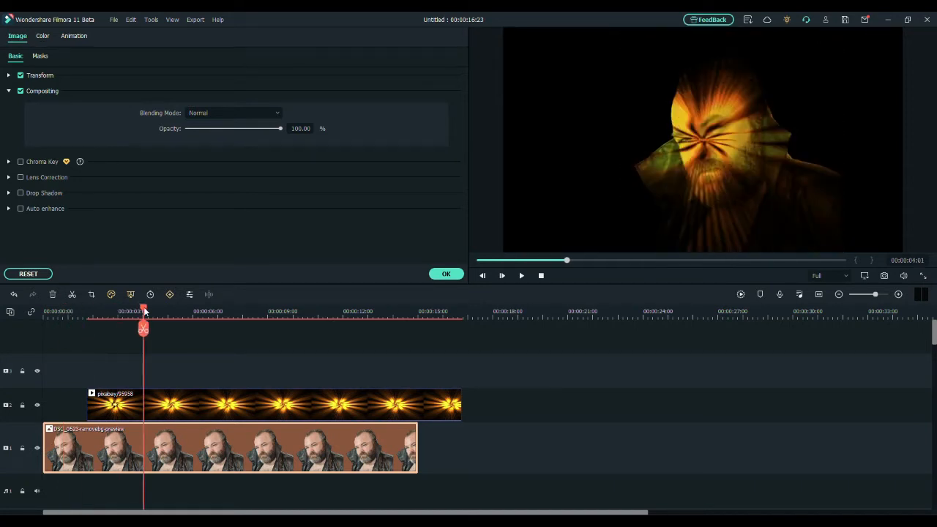
pyautogui.moveTo(267, 406); pyautogui.dragTo(183, 405)
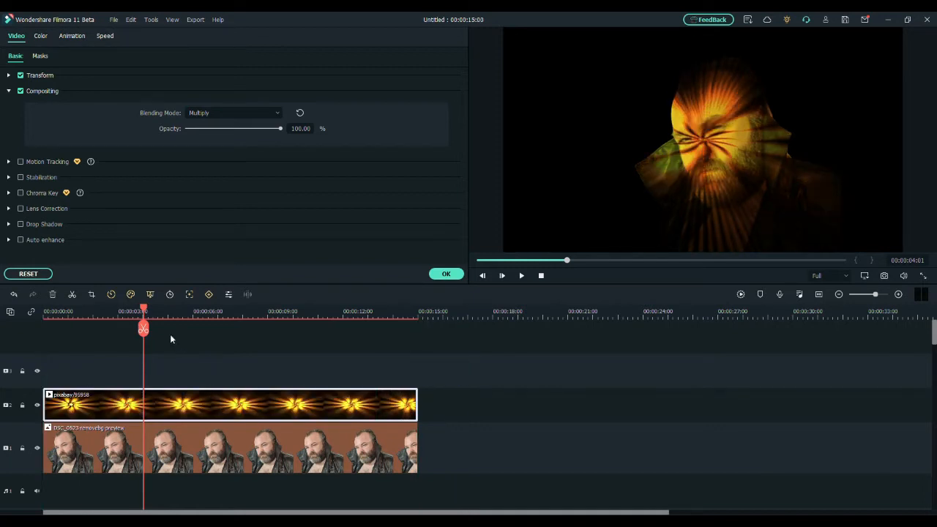
# Split the burst clip at about 10 seconds
pyautogui.click(521, 276)
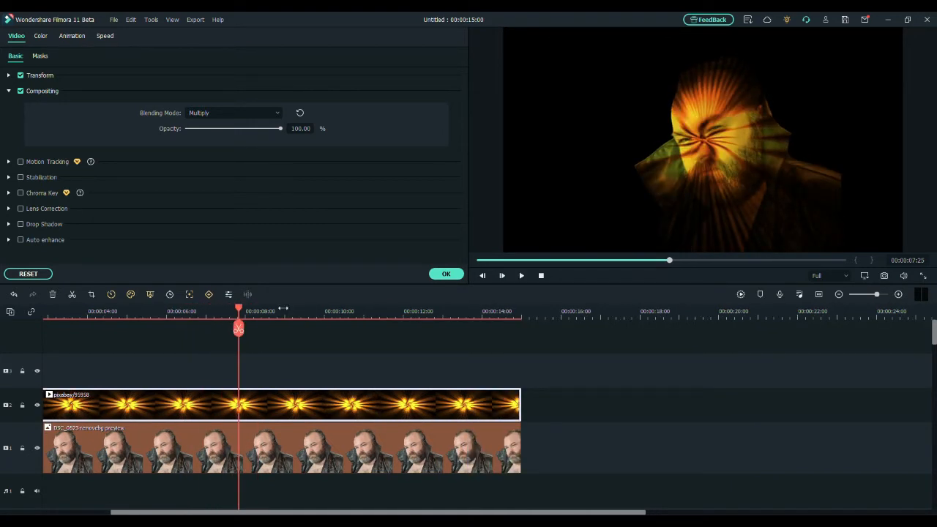
pyautogui.moveTo(242, 312); pyautogui.dragTo(326, 322)
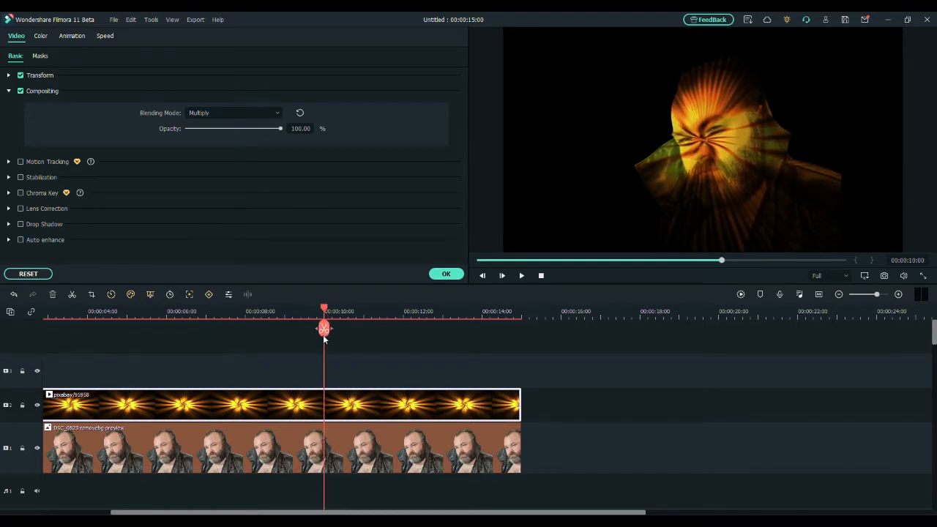
pyautogui.click(324, 327)
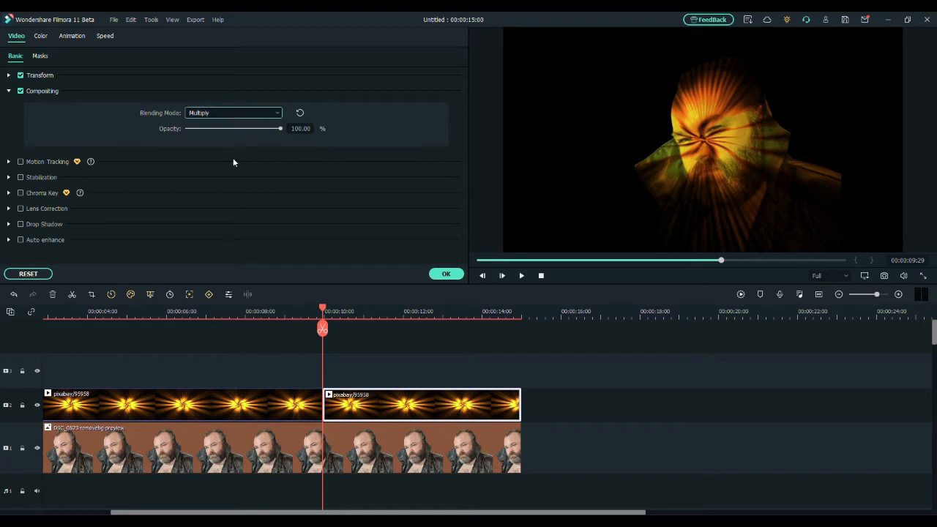
# Set the second burst segment's blending mode to Hard Light and play the composite from the timeline start
pyautogui.click(224, 229)
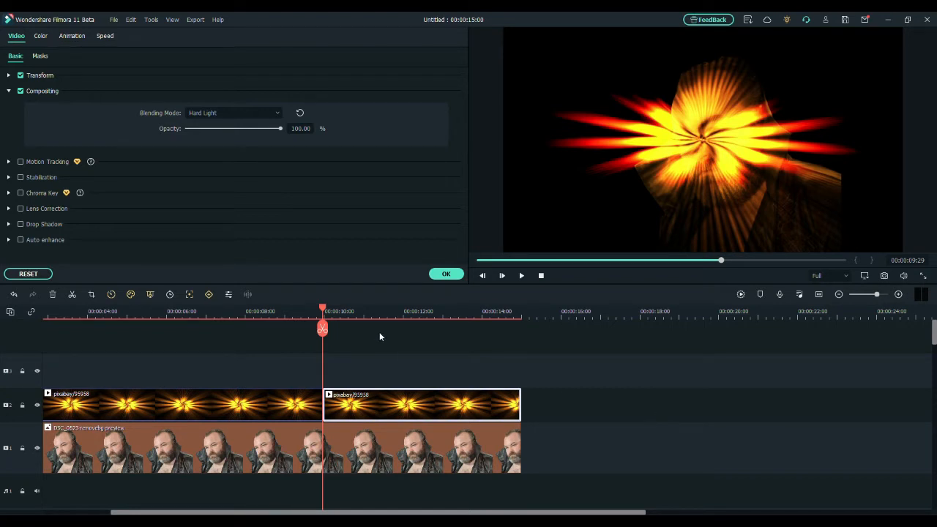
pyautogui.click(445, 274)
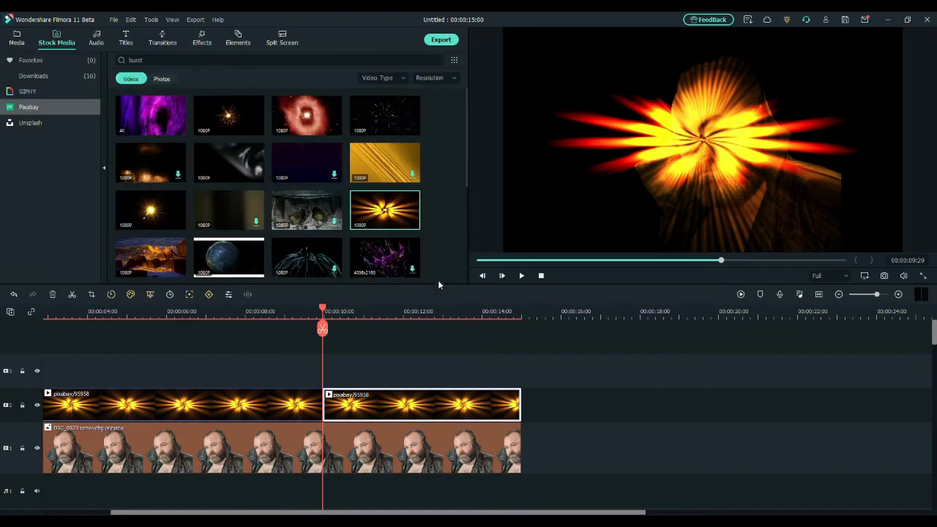
pyautogui.click(53, 311)
pyautogui.moveTo(53, 311)
pyautogui.mouseDown()
pyautogui.moveTo(34, 306)
pyautogui.moveTo(40, 311)
pyautogui.mouseUp()
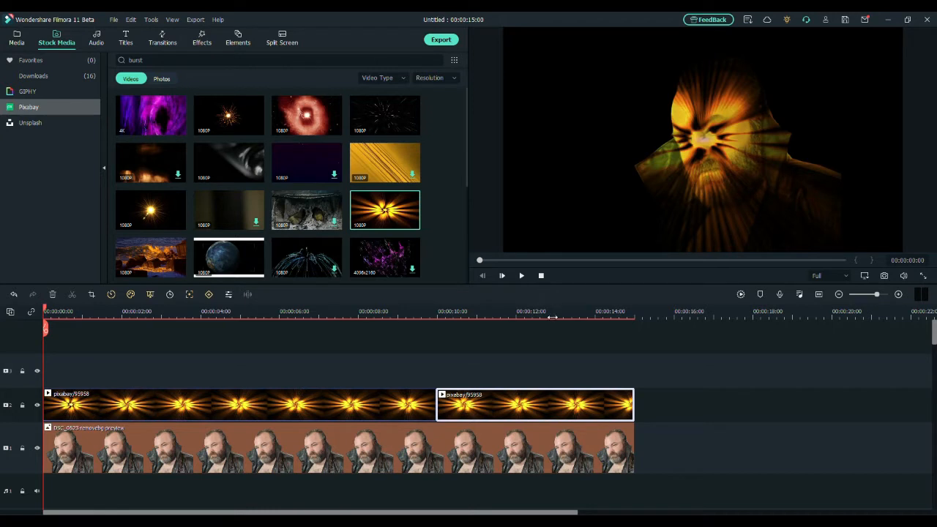
pyautogui.scroll(-1, 554, 317)
pyautogui.click(521, 276)
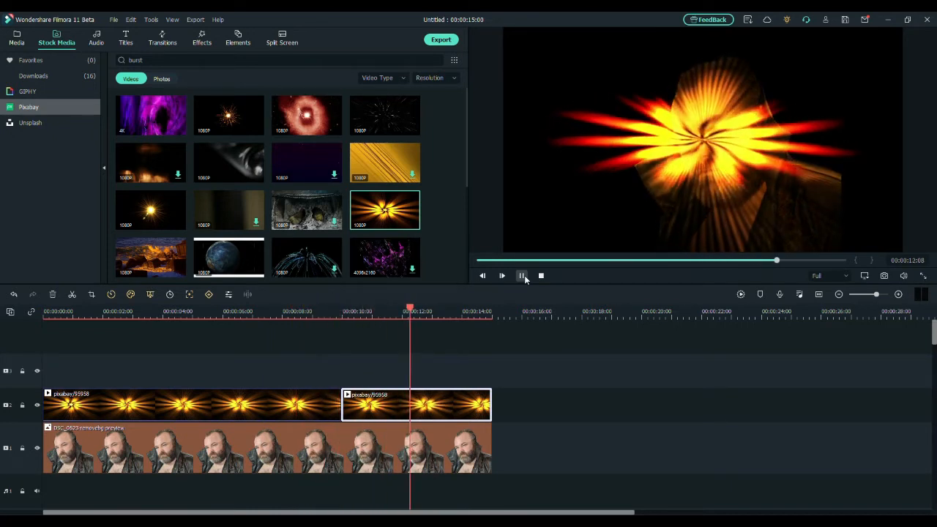
pyautogui.click(521, 275)
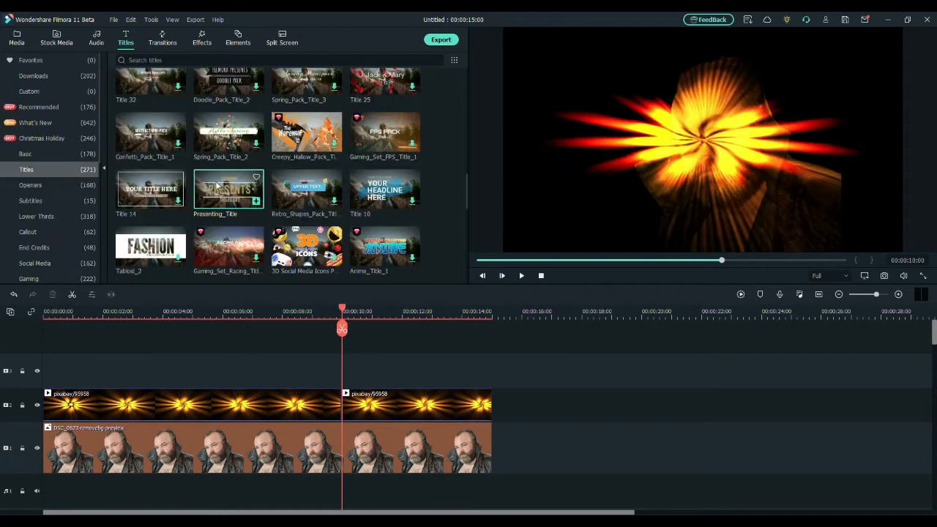
# Add the Presenting_Title template above the second burst segment and replace its bottom line with the performer's name in Text style 2
pyautogui.moveTo(218, 187); pyautogui.dragTo(427, 373)
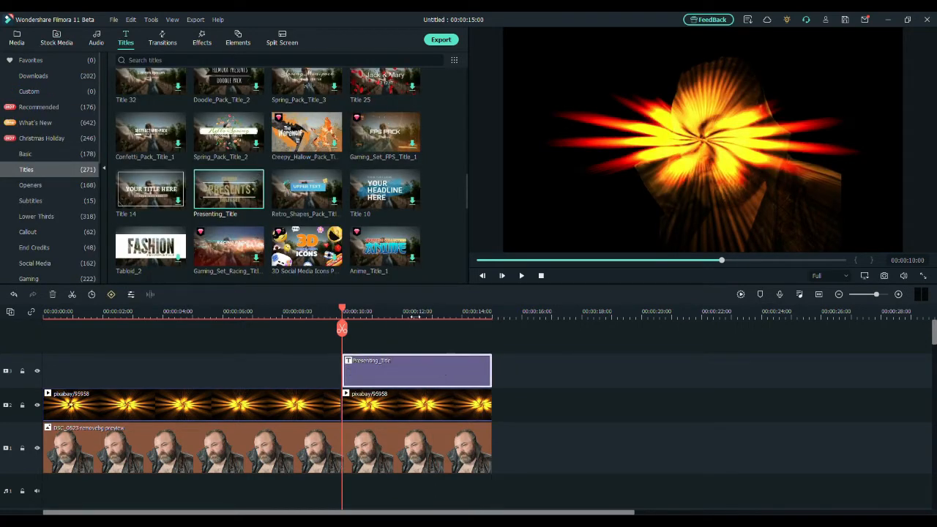
pyautogui.click(410, 316)
pyautogui.doubleClick(451, 374)
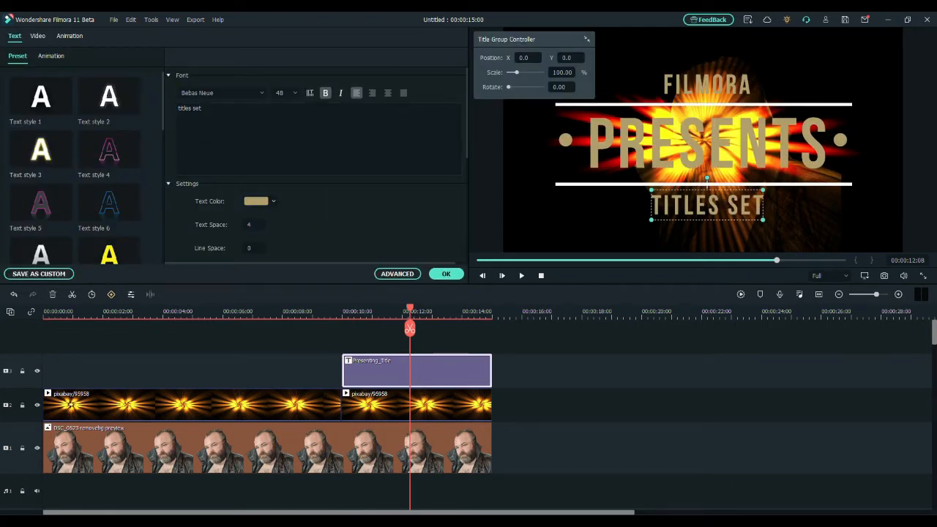
pyautogui.moveTo(203, 109); pyautogui.dragTo(178, 109)
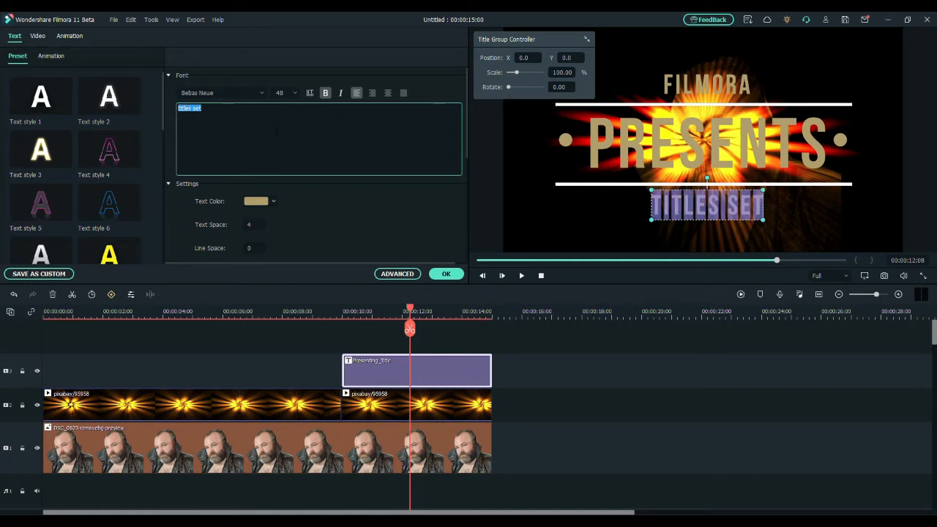
pyautogui.write('draven cage')
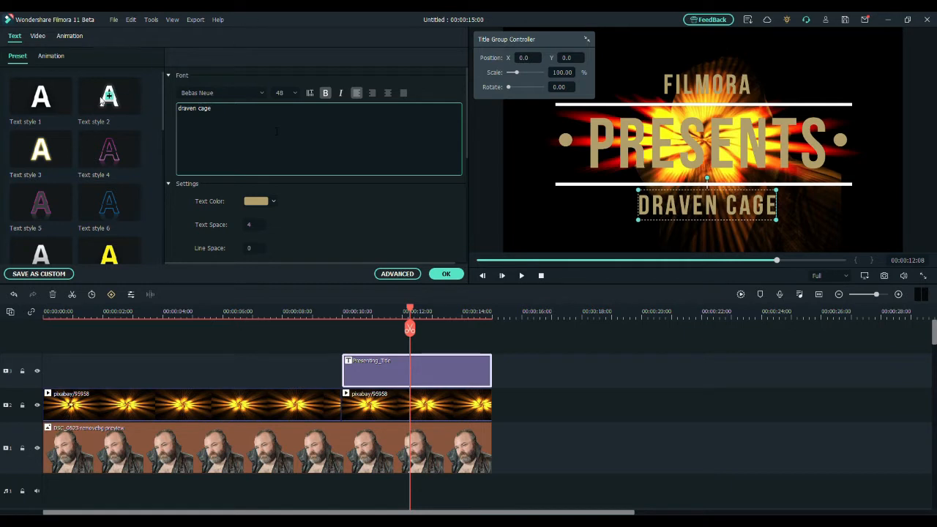
pyautogui.click(102, 101)
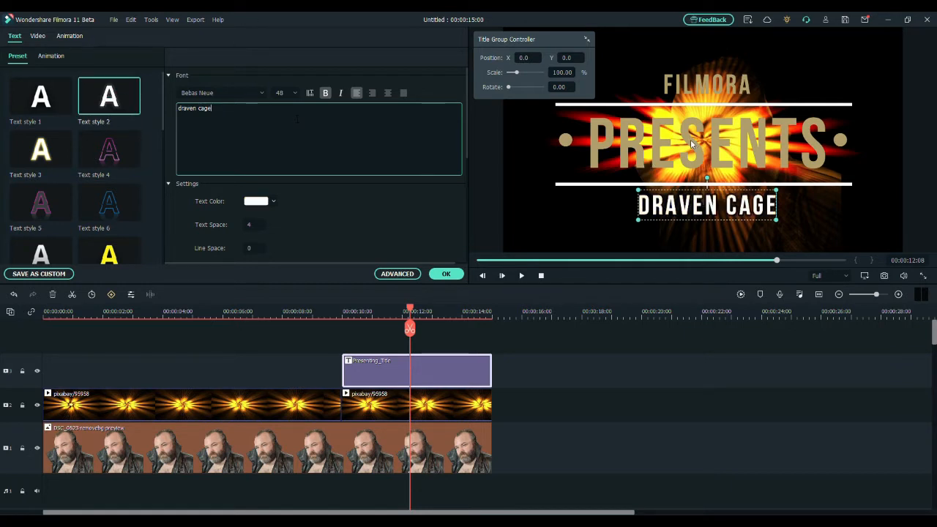
# Replace the title's middle line with "hangman" and apply Text style 2 to it
pyautogui.click(648, 167)
pyautogui.moveTo(212, 108); pyautogui.dragTo(180, 109)
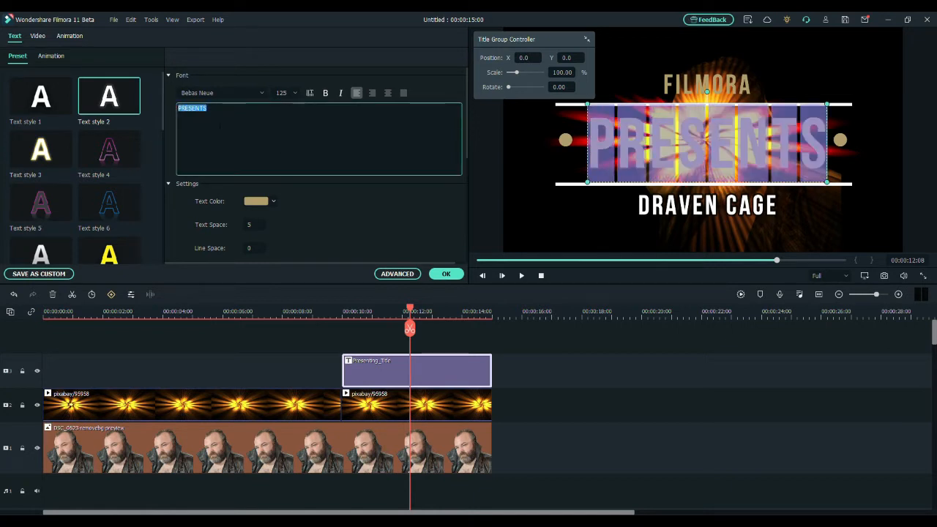
pyautogui.write('hangman')
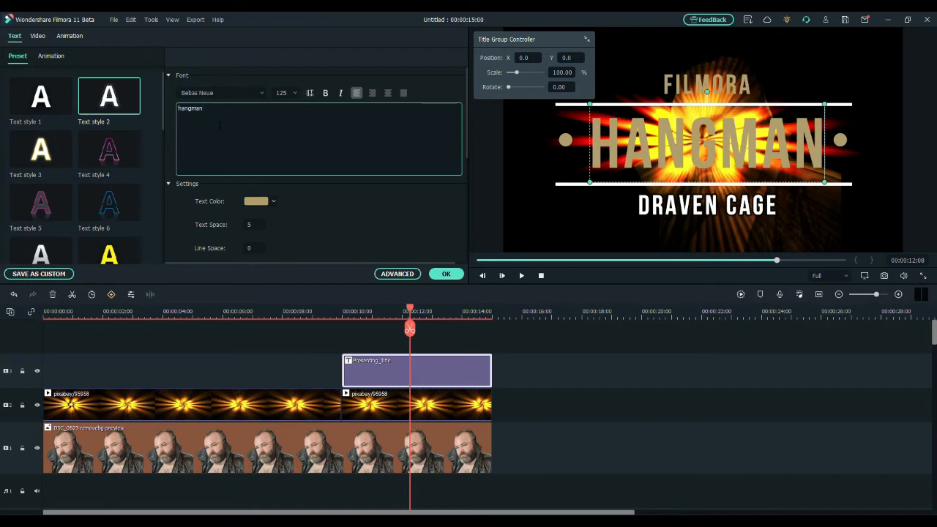
pyautogui.click(94, 95)
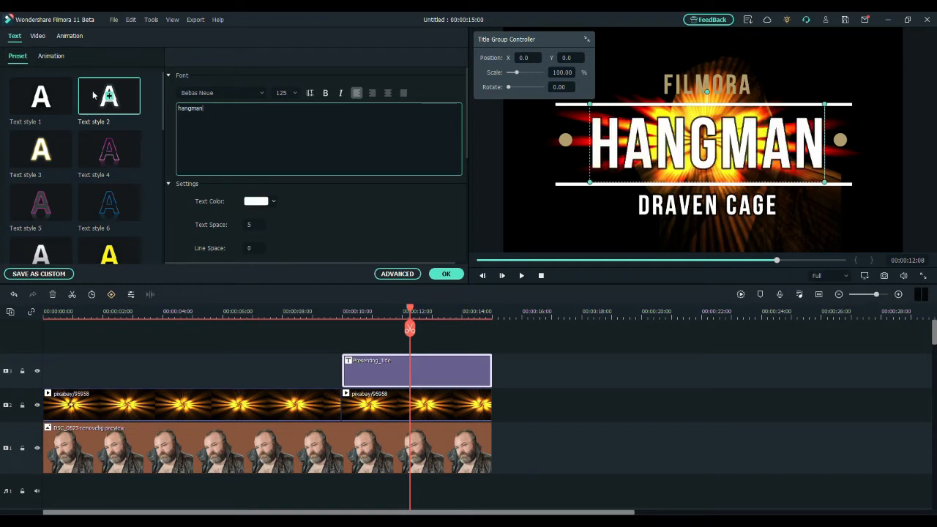
# Replace the title's top line with "THE" and apply Text style 2 to it
pyautogui.click(693, 87)
pyautogui.moveTo(201, 109); pyautogui.dragTo(119, 111)
pyautogui.write('THE')
pyautogui.click(88, 98)
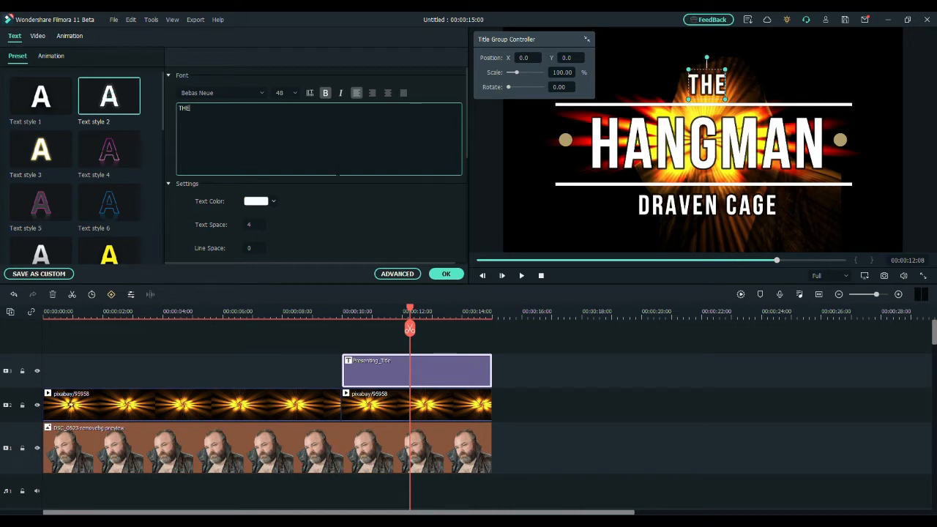
# Clear the decorative dots and bars from around the title text and move the top and bottom lines closer to the middle word
pyautogui.click(568, 141)
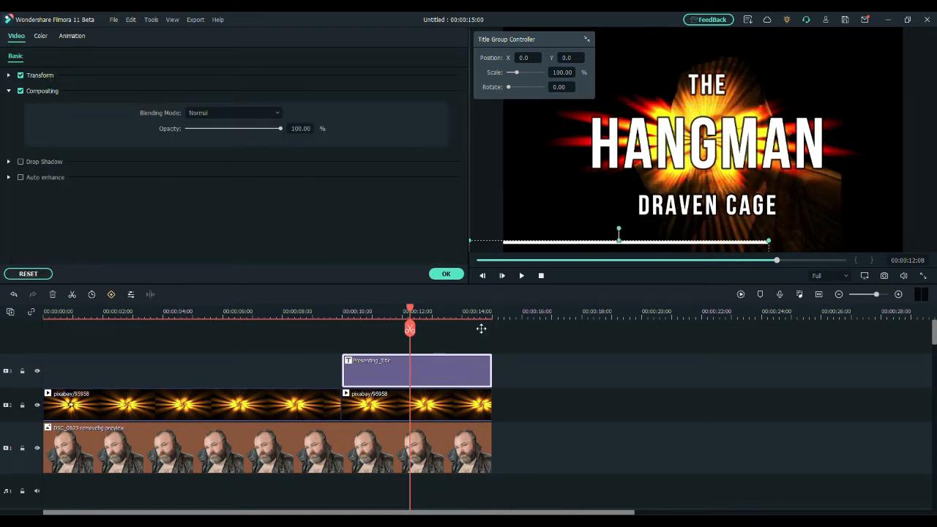
pyautogui.click(707, 89)
pyautogui.moveTo(711, 89); pyautogui.dragTo(711, 109)
pyautogui.moveTo(726, 207); pyautogui.dragTo(726, 189)
# Try the Round zoom out text animation on the middle word and preview it
pyautogui.click(51, 57)
pyautogui.scroll(-3, 52, 136)
pyautogui.scroll(-3, 52, 133)
pyautogui.click(29, 149)
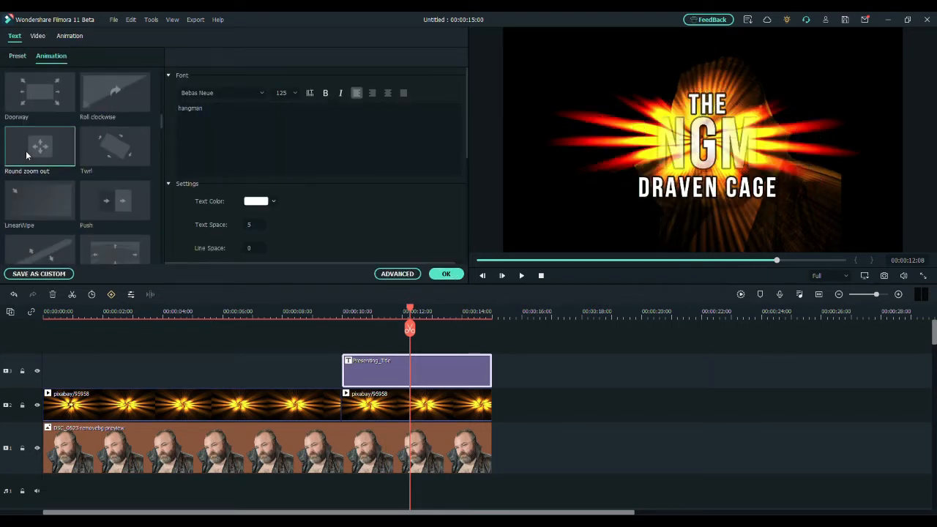
pyautogui.click(524, 279)
# Apply the Zoom in 2 text animation to all three title lines and preview it
pyautogui.scroll(-15, 50, 131)
pyautogui.click(115, 104)
pyautogui.click(703, 152)
pyautogui.doubleClick(115, 98)
pyautogui.click(710, 189)
pyautogui.doubleClick(110, 100)
pyautogui.click(522, 276)
# Adjust the vertical spacing of the title by lowering the name and middle word and raising the top line slightly
pyautogui.moveTo(714, 195); pyautogui.dragTo(715, 215)
pyautogui.moveTo(707, 104); pyautogui.dragTo(707, 98)
pyautogui.moveTo(709, 145); pyautogui.dragTo(708, 154)
# Scrub and play the title section from about 10 seconds to the end to check the line spacing during the zoom
pyautogui.moveTo(469, 313)
pyautogui.mouseDown()
pyautogui.moveTo(493, 312)
pyautogui.moveTo(480, 314)
pyautogui.mouseUp()
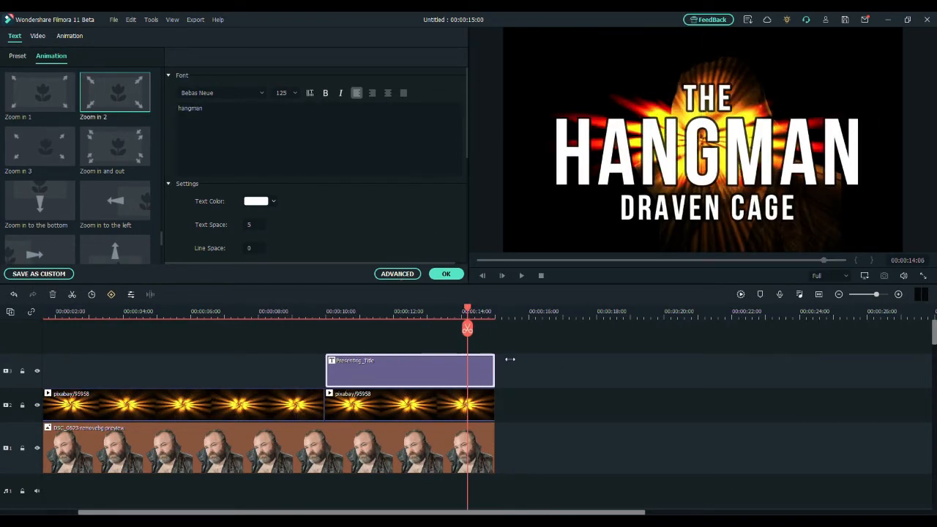
pyautogui.moveTo(823, 259); pyautogui.dragTo(798, 259)
pyautogui.click(707, 208)
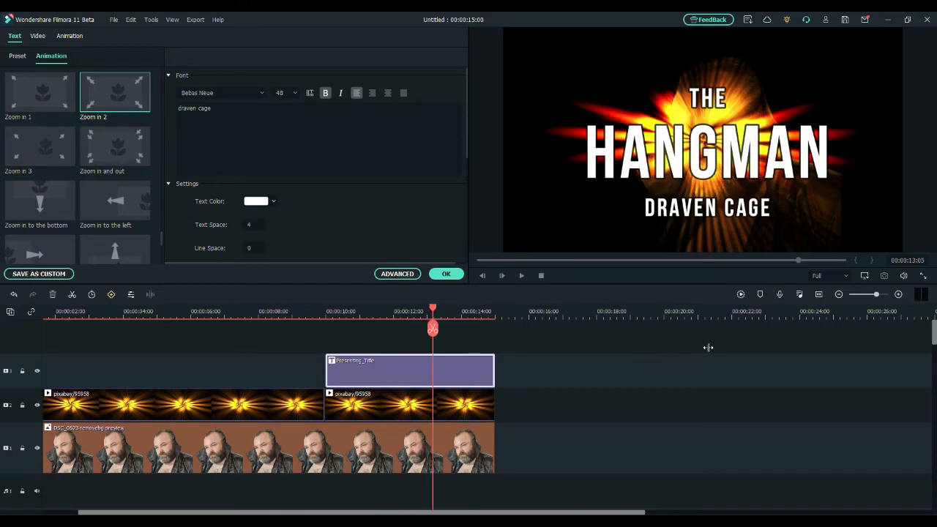
pyautogui.click(522, 275)
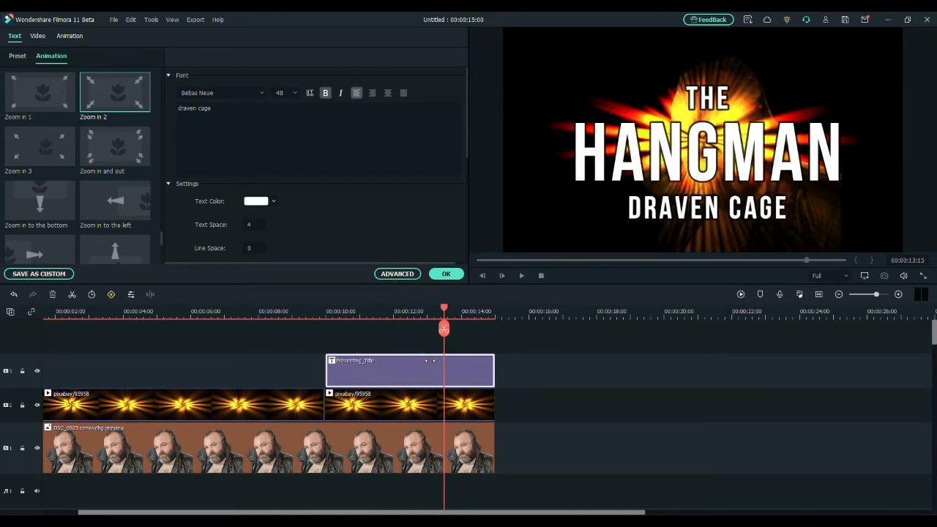
pyautogui.click(521, 275)
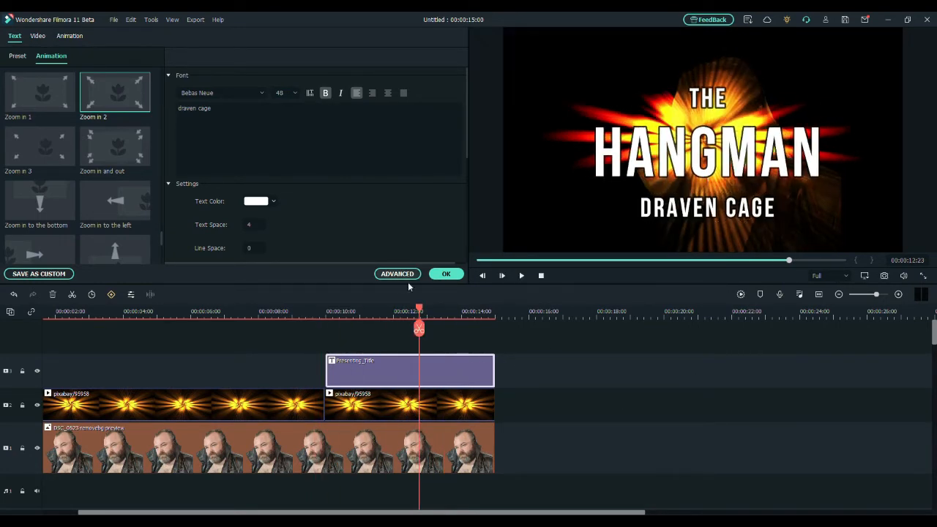
pyautogui.moveTo(419, 347); pyautogui.dragTo(315, 347)
pyautogui.click(521, 276)
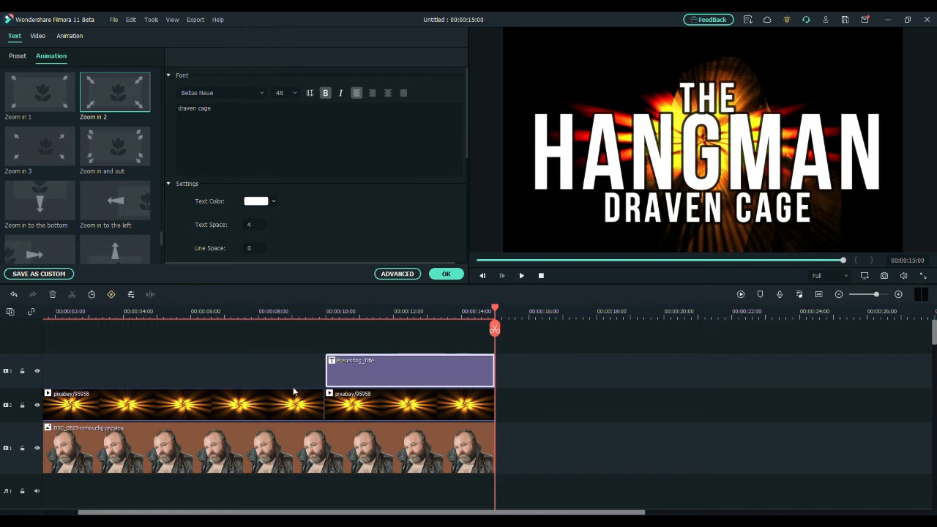
# Close the title editor and add the Rock song Dynamite to the audio track, starting just before 4 seconds
pyautogui.click(444, 275)
pyautogui.moveTo(385, 156); pyautogui.dragTo(172, 431)
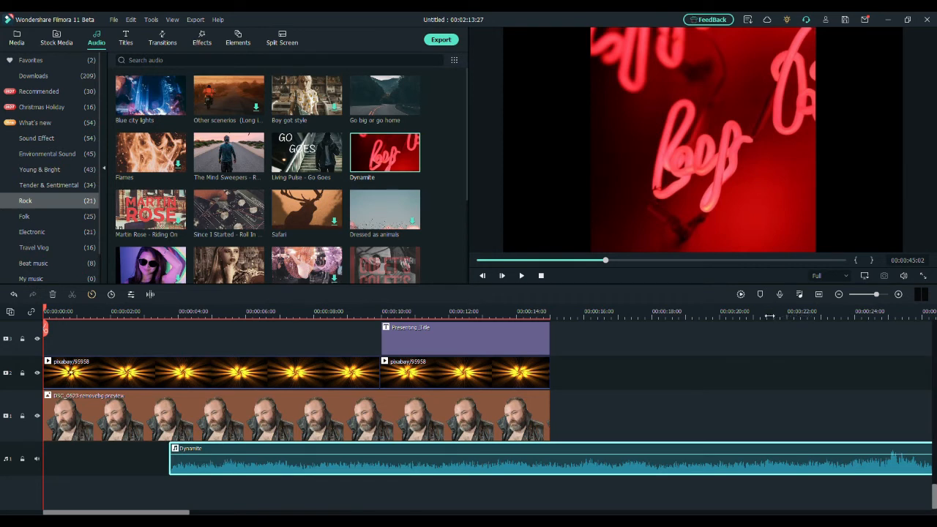
# Split the Dynamite audio clip at 00:00:15:11 and delete the part before the cut
pyautogui.click(562, 313)
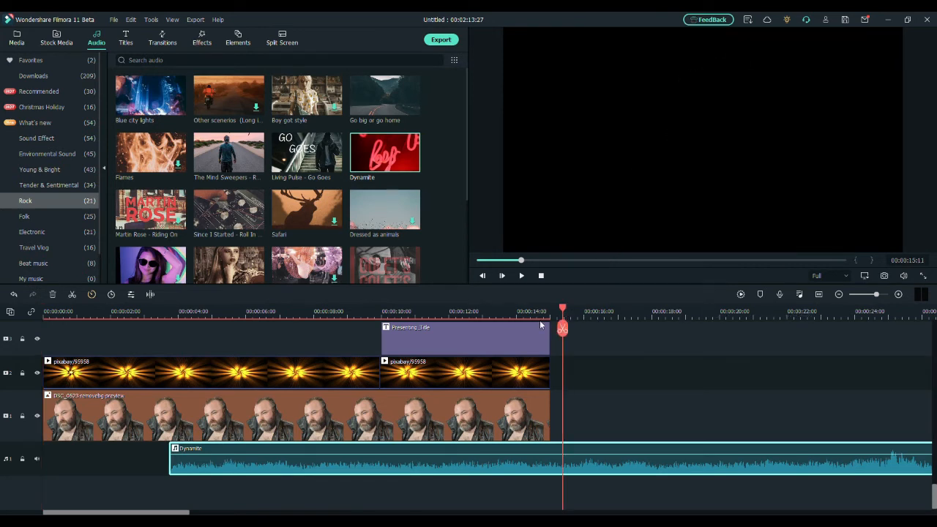
pyautogui.click(562, 327)
pyautogui.click(528, 463)
pyautogui.press('Delete')
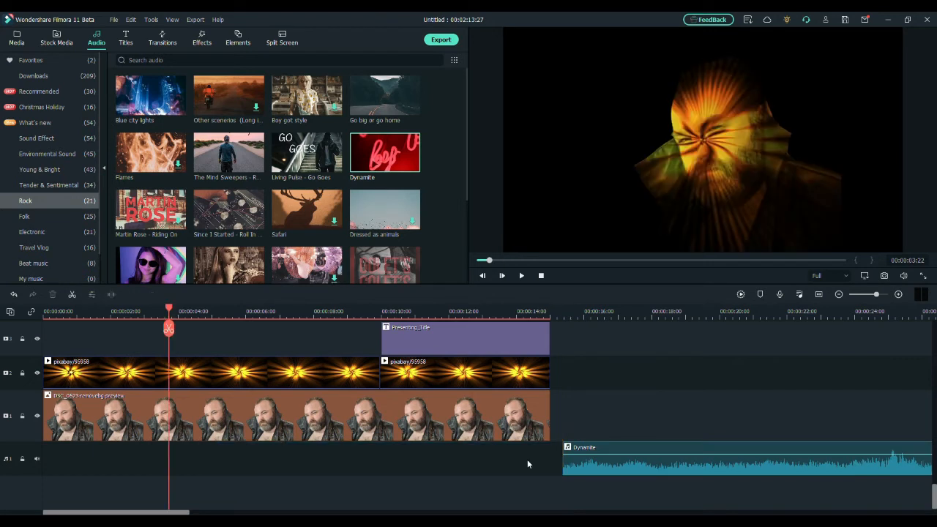
# Move the remaining Dynamite clip to the start of the timeline and play it from about 4 and 9 seconds
pyautogui.moveTo(613, 464); pyautogui.dragTo(232, 450)
pyautogui.moveTo(439, 461); pyautogui.dragTo(296, 462)
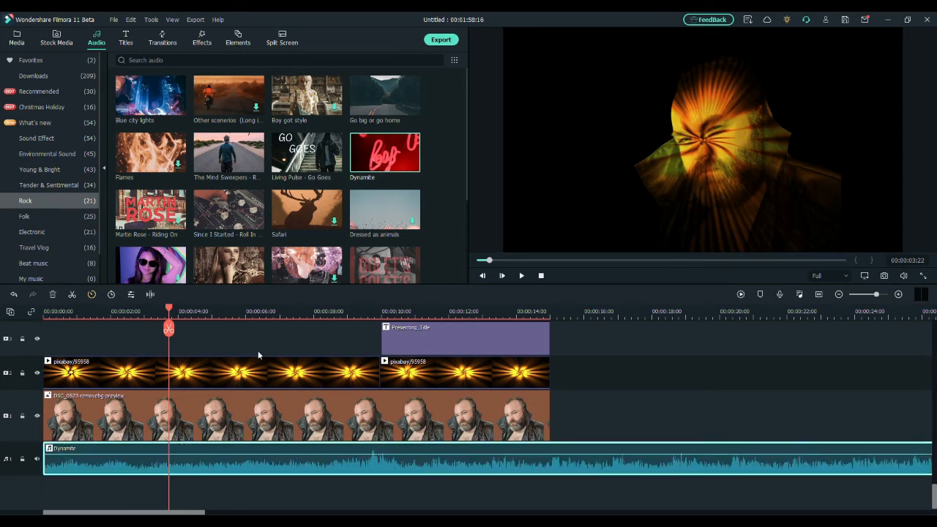
pyautogui.click(521, 276)
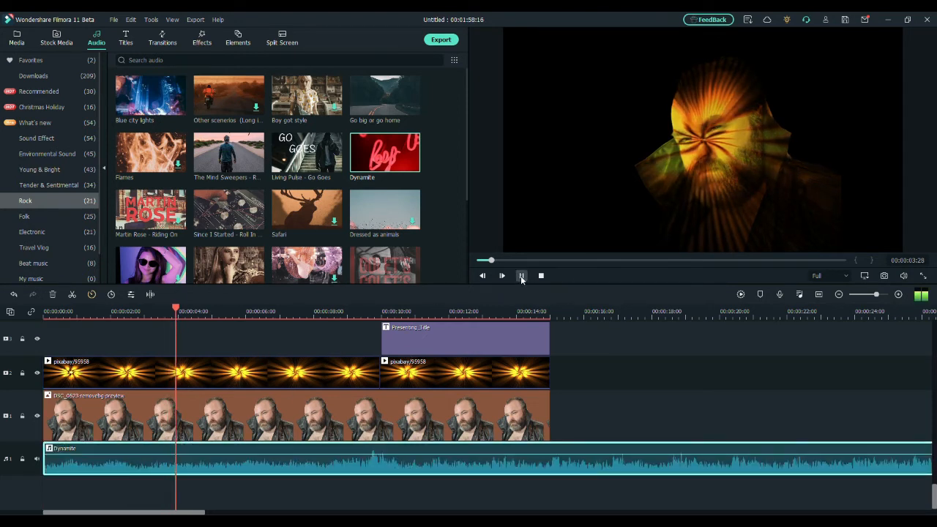
pyautogui.click(355, 313)
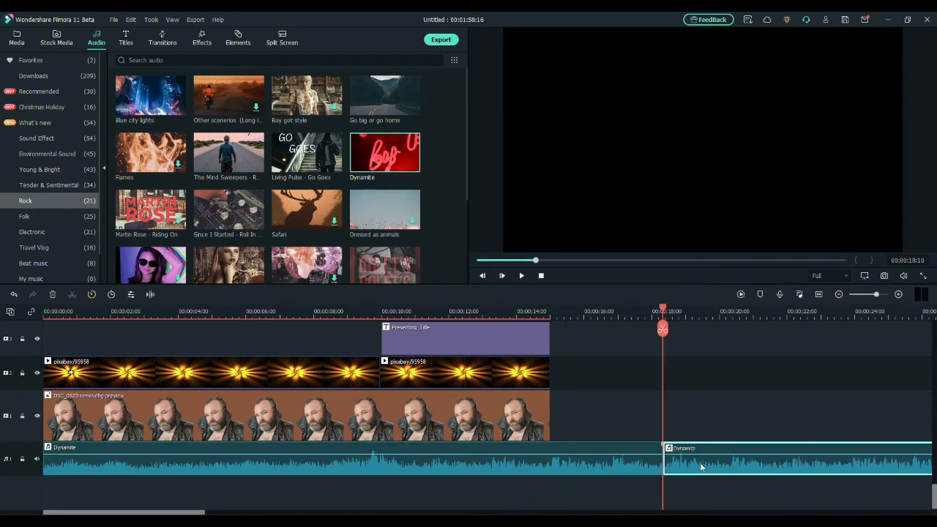
# Delete the Dynamite section after the 00:00:18:10 cut and trim the song's end to match the video clips at 15 seconds
pyautogui.press('Delete')
pyautogui.click(649, 464)
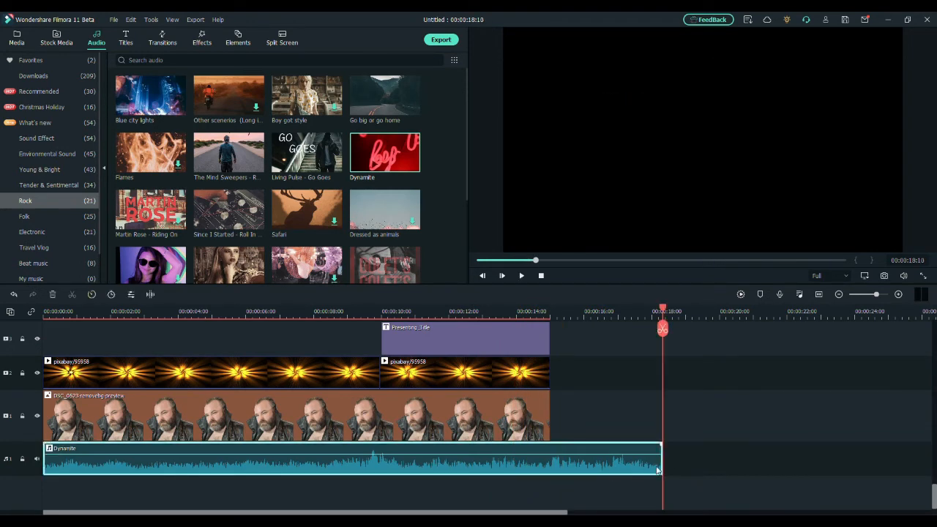
pyautogui.moveTo(668, 465); pyautogui.dragTo(555, 460)
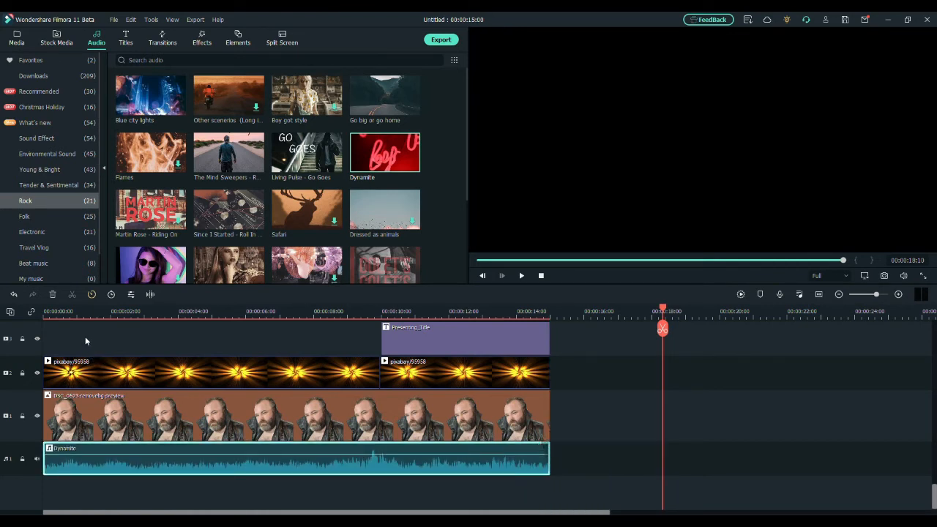
# Play the whole entrance video with its music from the beginning of the timeline
pyautogui.click(51, 312)
pyautogui.moveTo(51, 312); pyautogui.dragTo(42, 312)
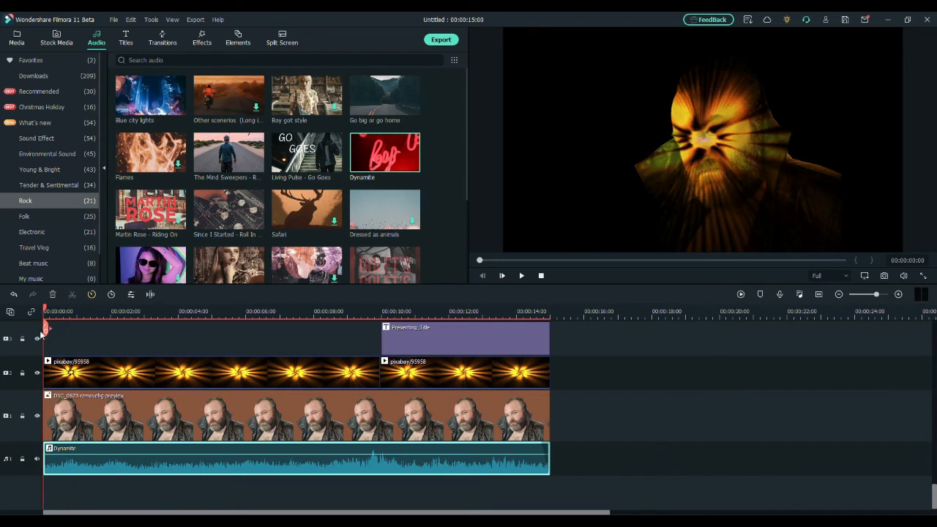
pyautogui.click(521, 278)
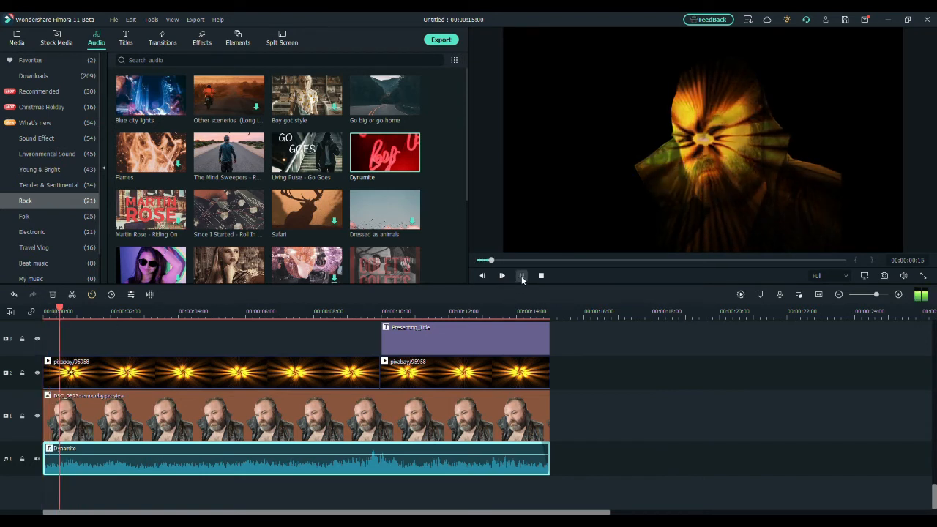